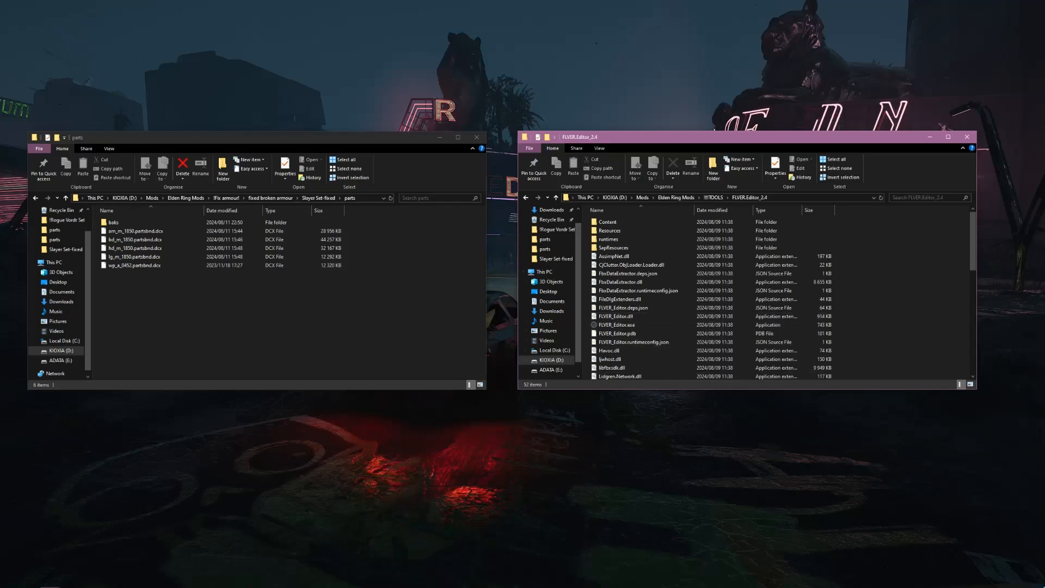
Open bd_m_1850.partsbnd.dcx from the Slayer Set-fixed parts folder in FLVER Editor
drag(161, 310, 262, 315)
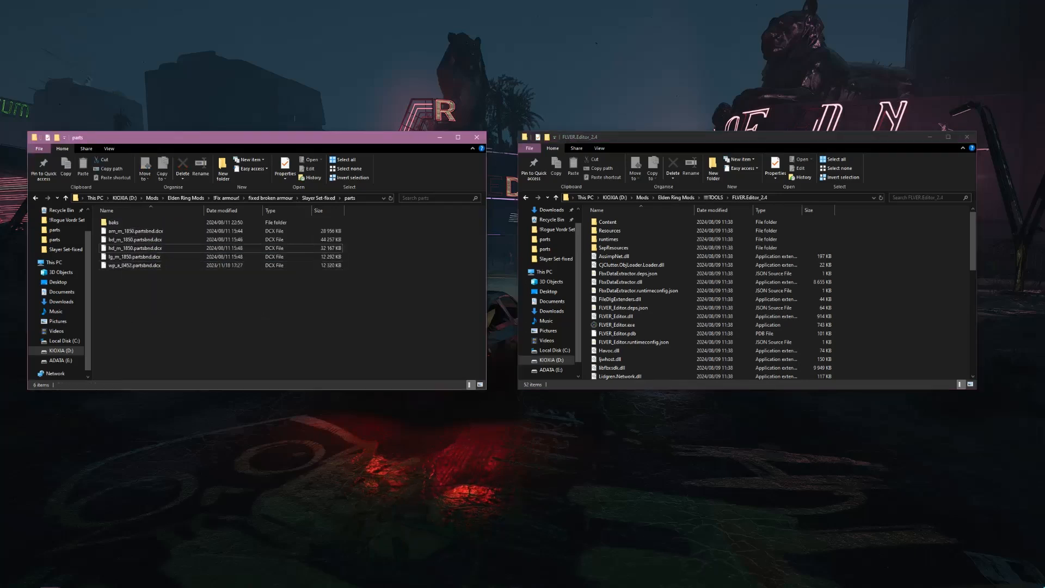
drag(154, 293, 317, 310)
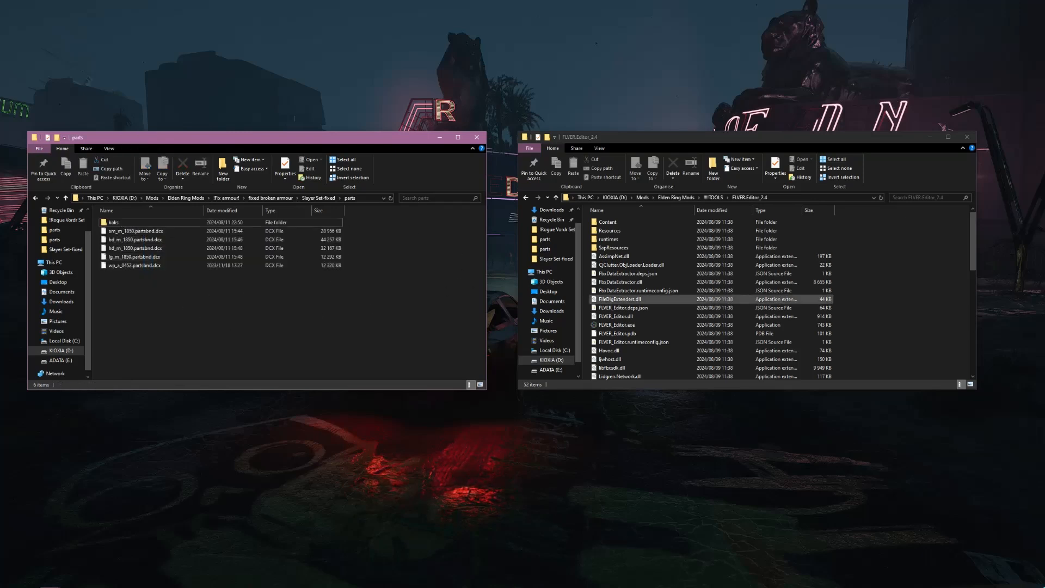
drag(146, 240, 641, 329)
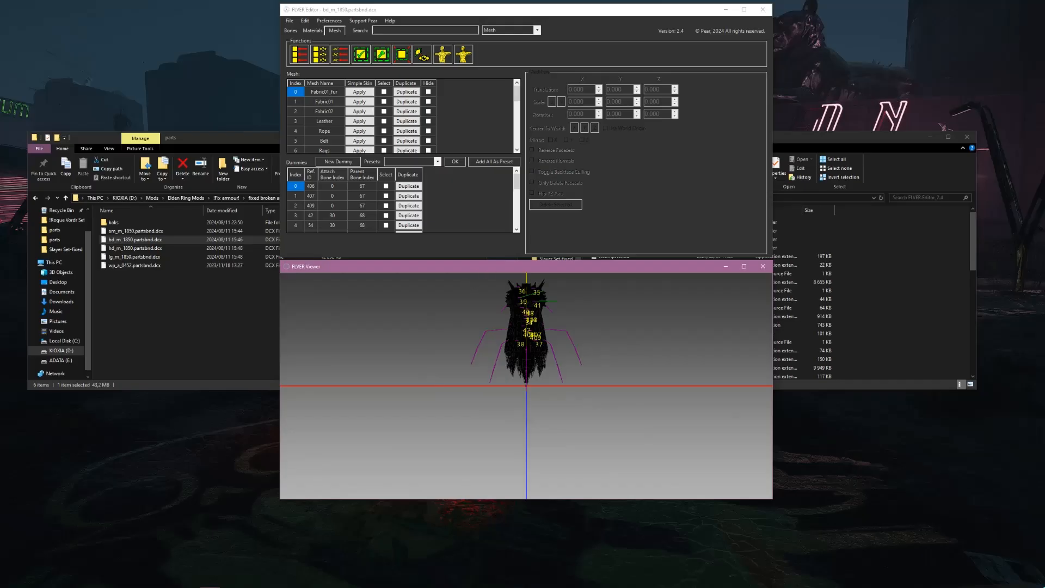
mouse_move(495, 274)
mouse_down()
mouse_move(557, 311)
mouse_move(429, 291)
mouse_move(494, 284)
mouse_move(494, 274)
mouse_move(489, 282)
mouse_up()
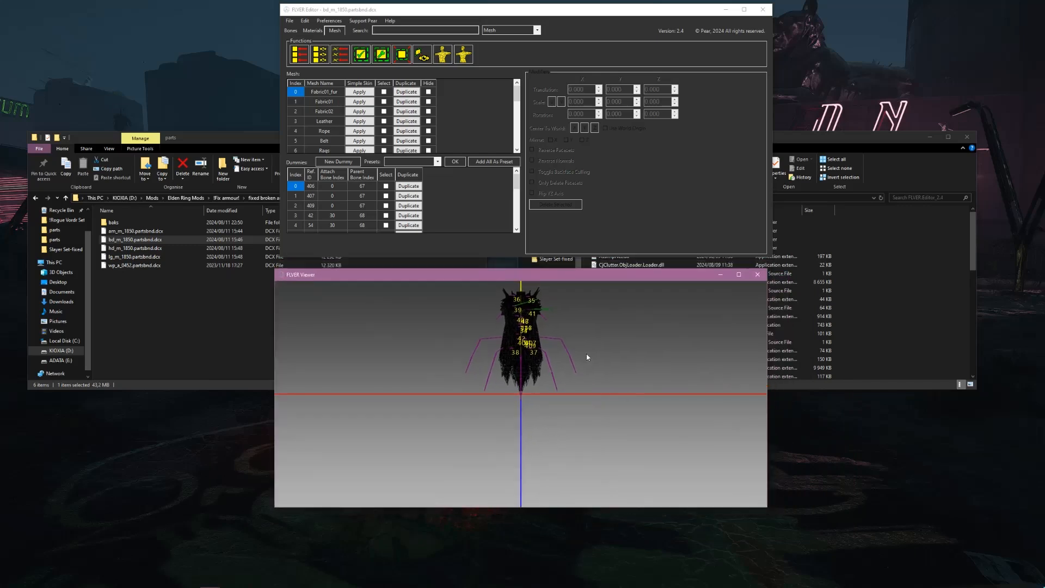
Examine the loaded body armour mesh in the viewer from several angles and distances
scroll(551, 331, up, 3)
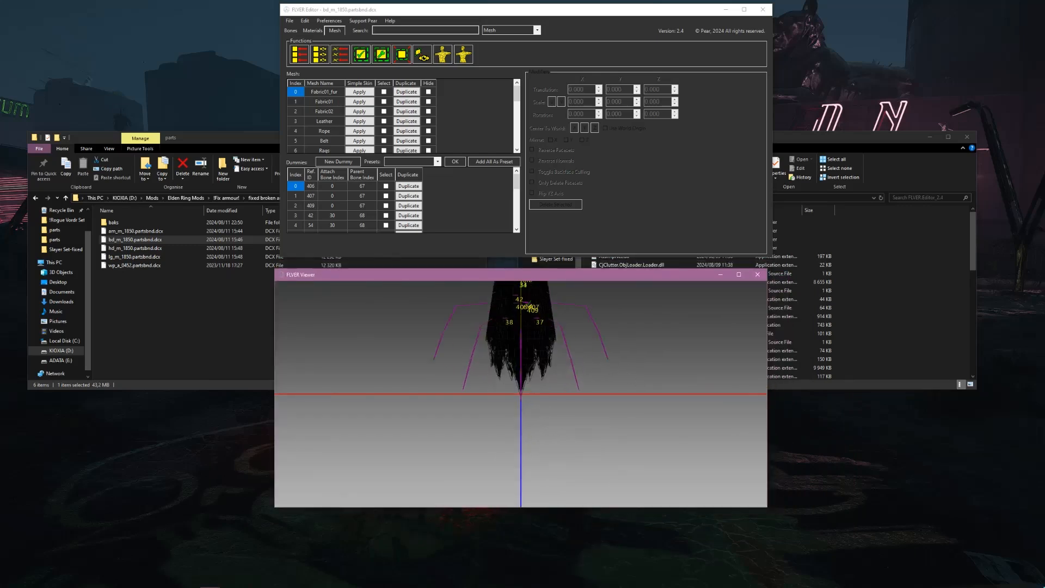
middle_drag(547, 297, 534, 366)
drag(609, 361, 472, 348)
scroll(537, 348, up, 3)
scroll(547, 347, down, 3)
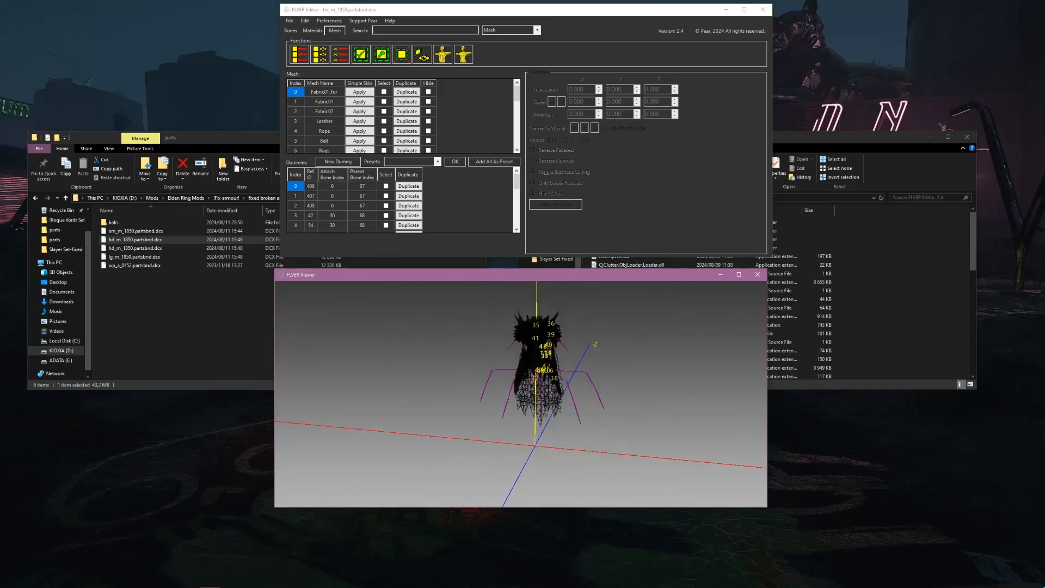
drag(559, 338, 577, 364)
middle_drag(577, 364, 571, 391)
middle_drag(579, 351, 580, 334)
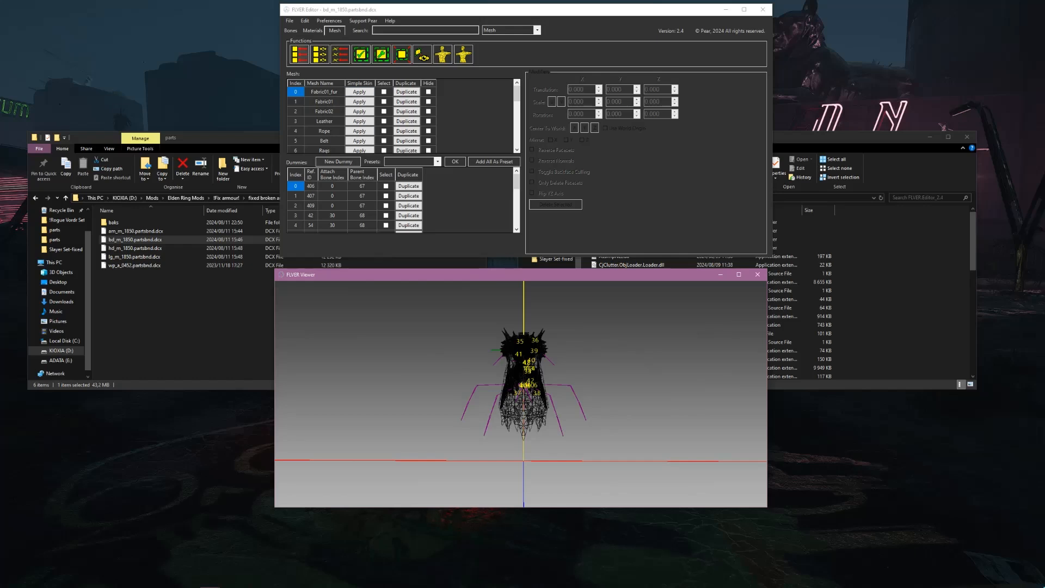
Select all meshes of the body armour and solve all bounding boxes
click(299, 54)
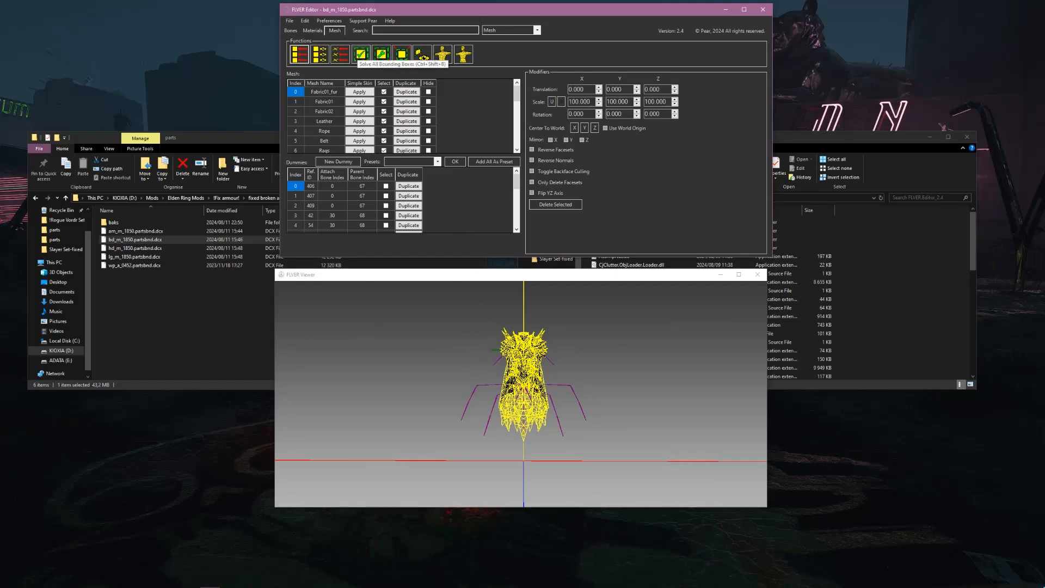
click(361, 54)
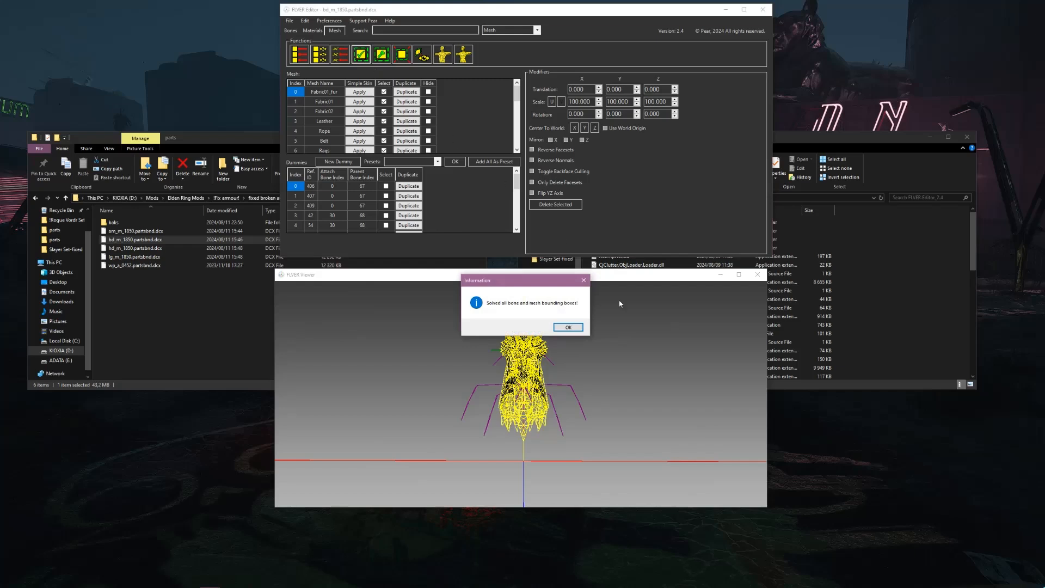
click(568, 327)
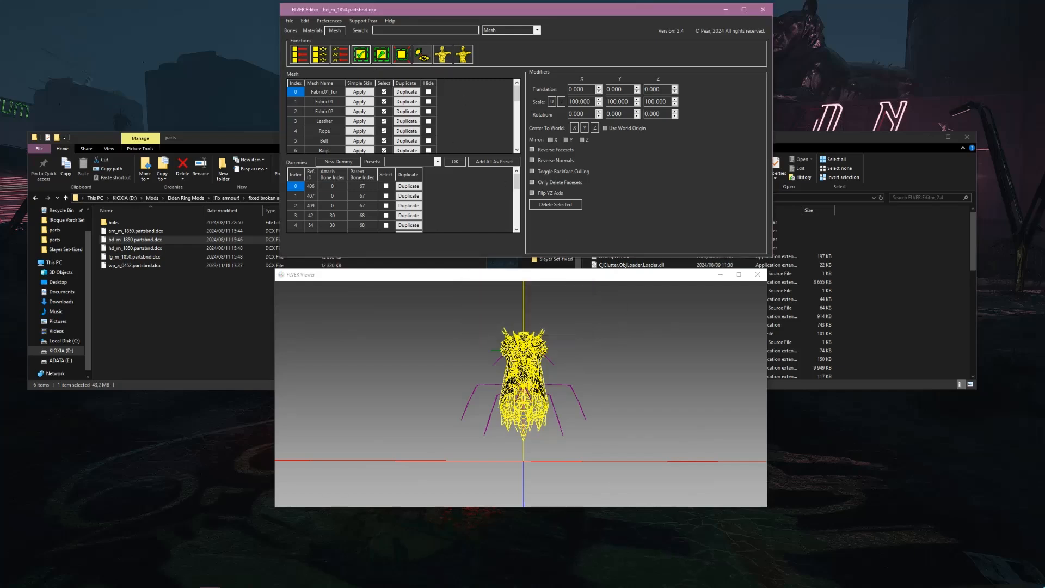
Create the missing LODs from the existing mesh data and save the body armour file
click(422, 54)
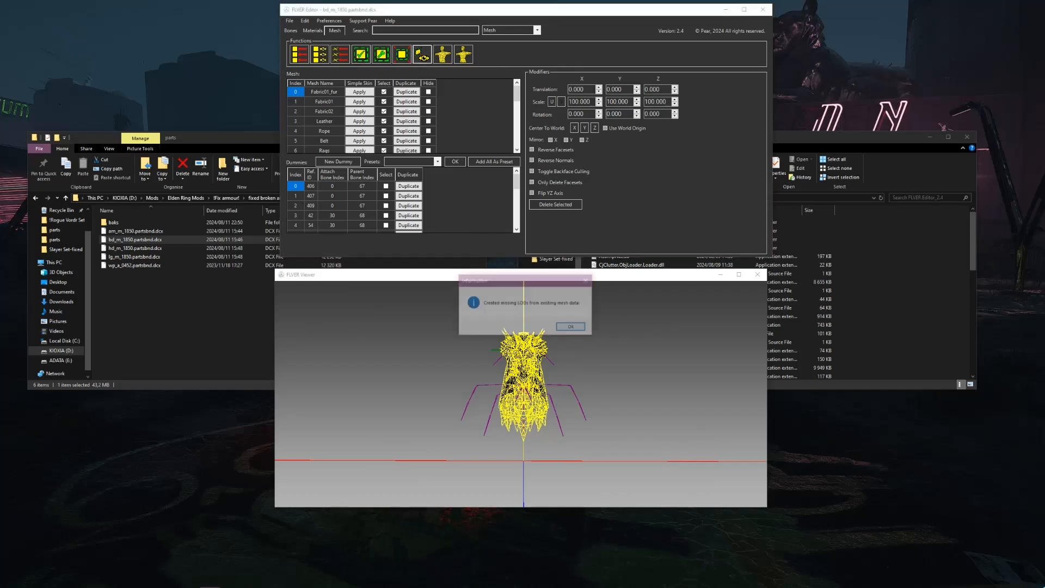
key(Return)
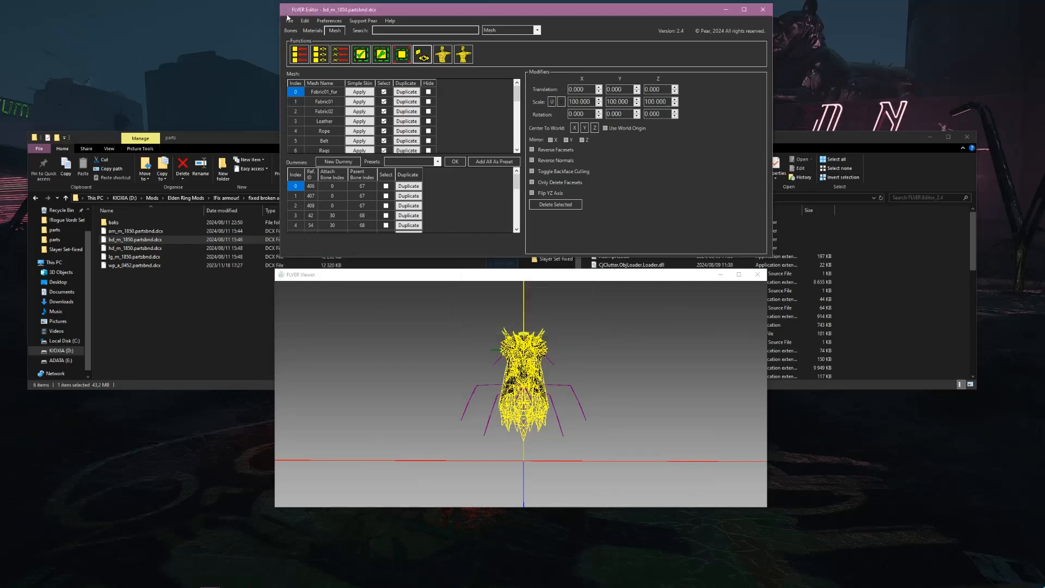
click(289, 21)
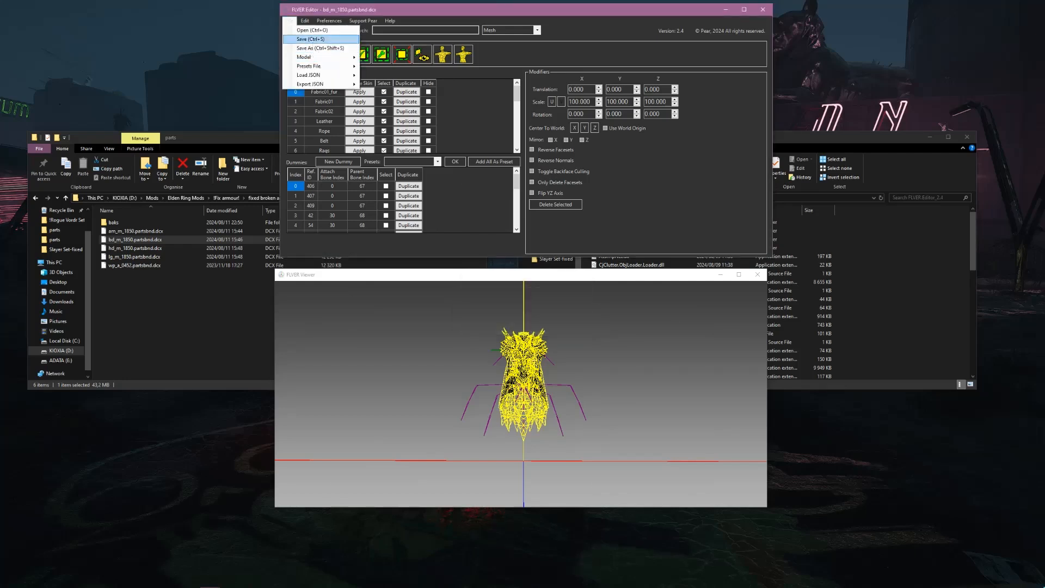
click(312, 41)
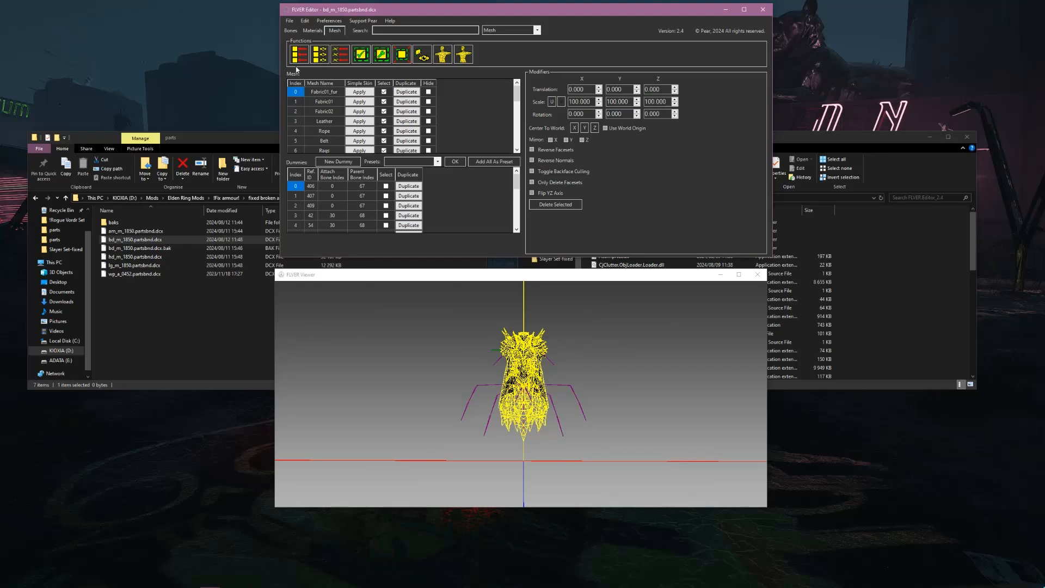
click(163, 310)
click(173, 249)
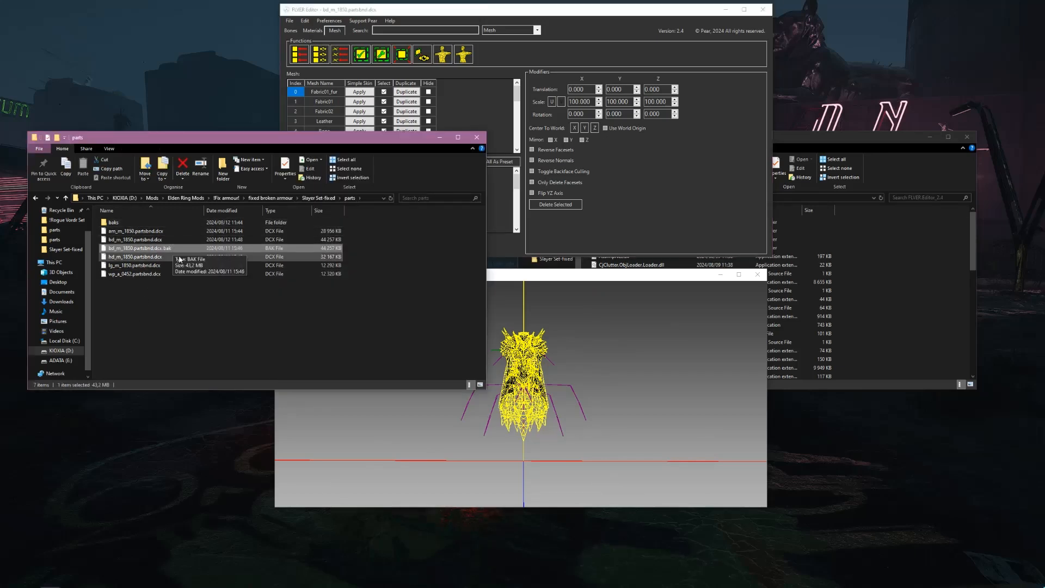
drag(175, 250, 160, 224)
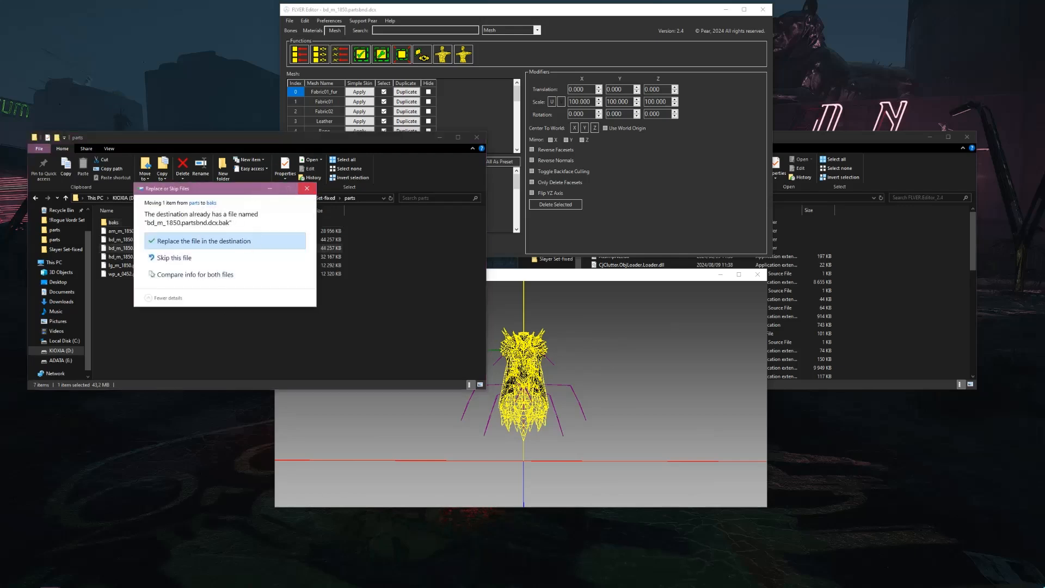
click(307, 189)
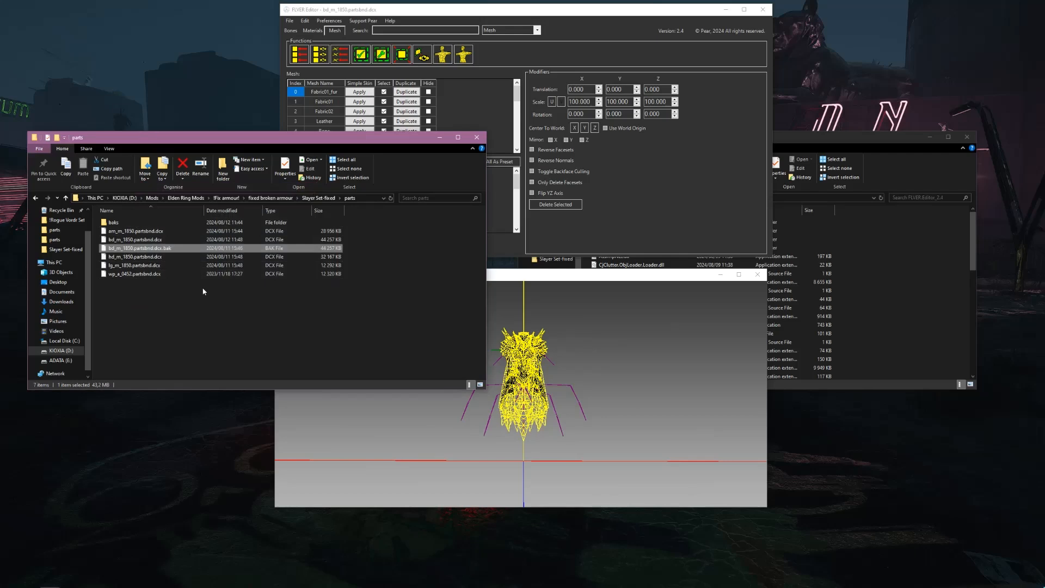
click(168, 241)
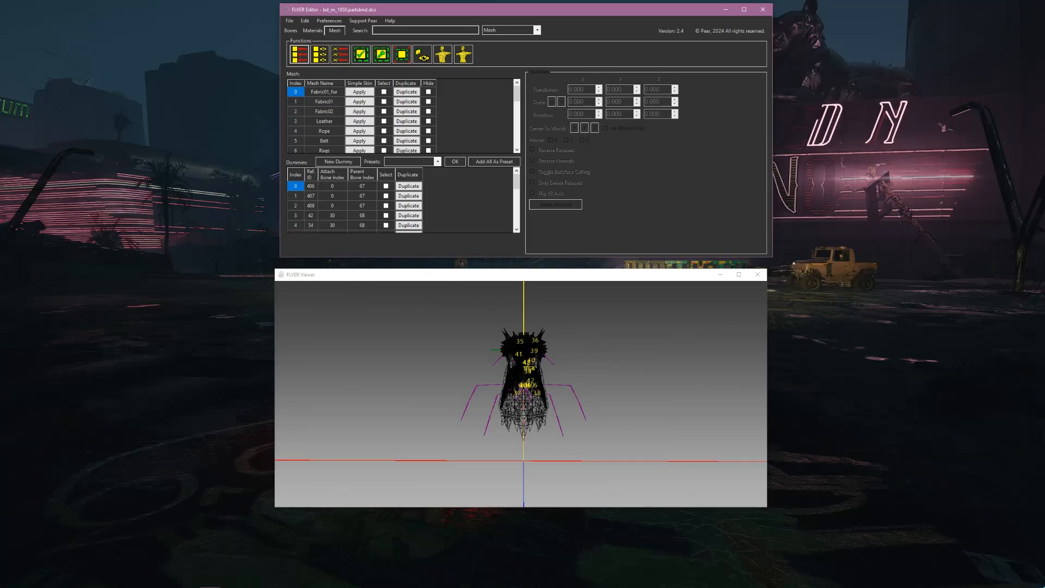
Run the creation of missing LODs once more on the body armour with no meshes selected
drag(609, 359, 566, 349)
mouse_move(575, 386)
mouse_down()
mouse_move(568, 372)
mouse_move(580, 377)
mouse_up()
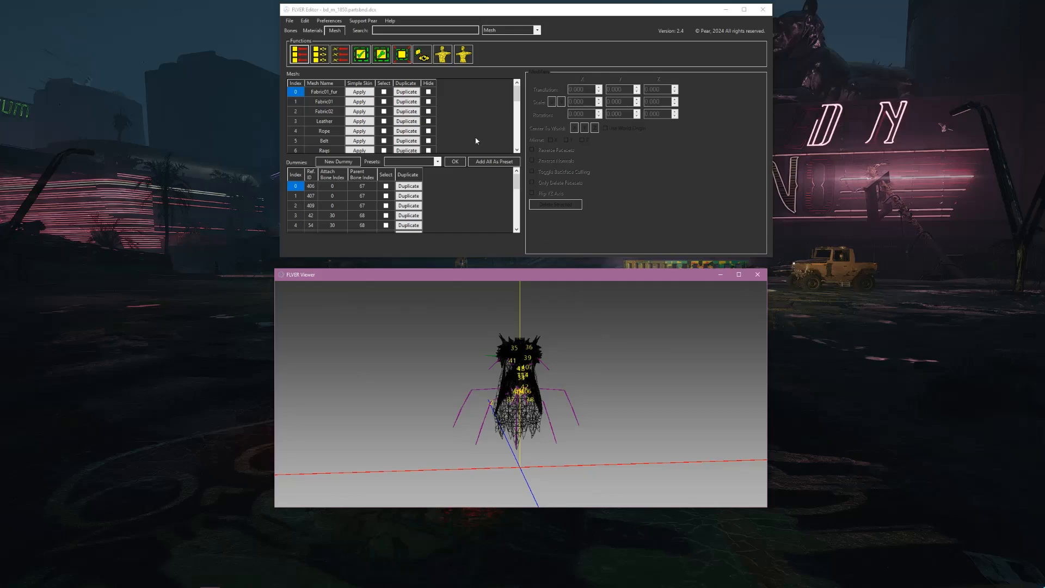
click(422, 54)
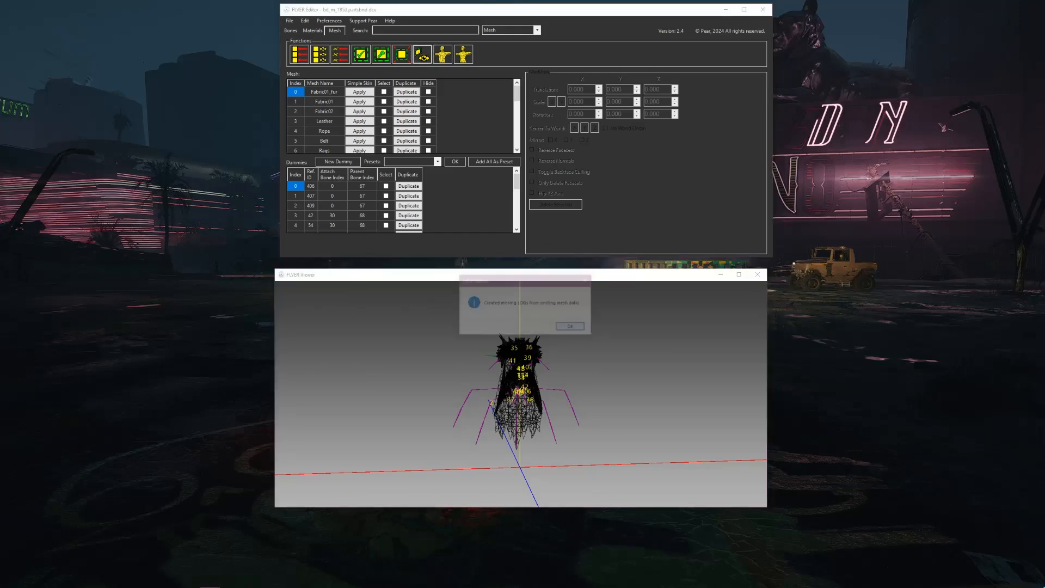
click(570, 327)
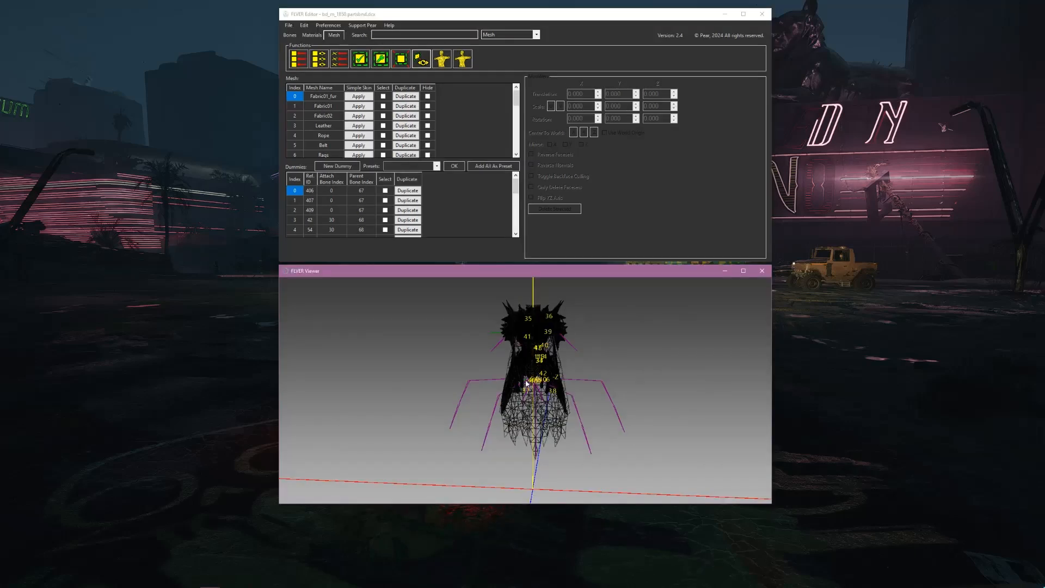
Examine the armour's mesh density and shape by orbiting and zooming around the model in the viewer
middle_drag(583, 359, 544, 357)
drag(570, 357, 327, 360)
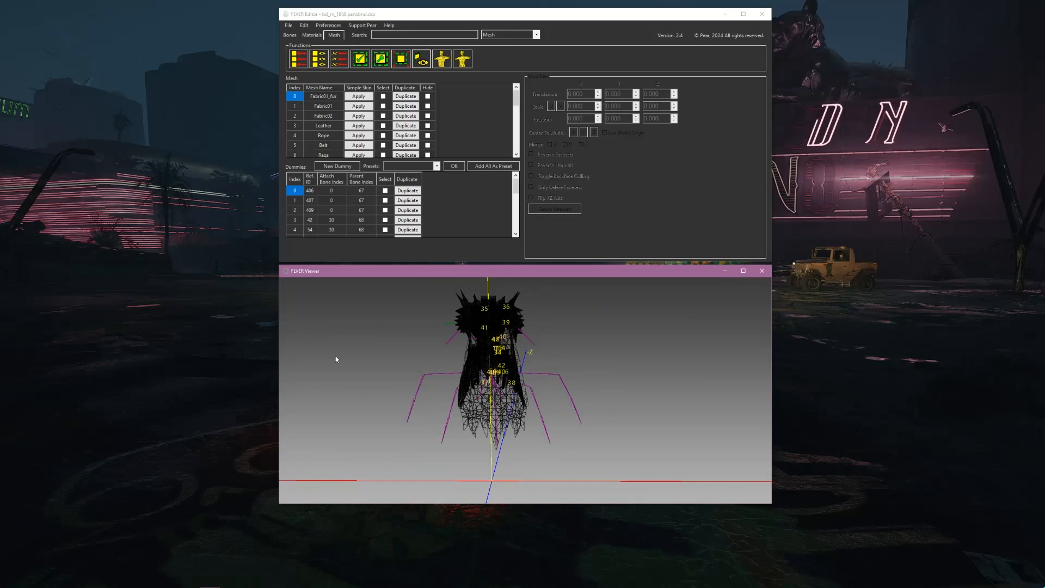
scroll(369, 357, down, 1)
drag(433, 356, 703, 356)
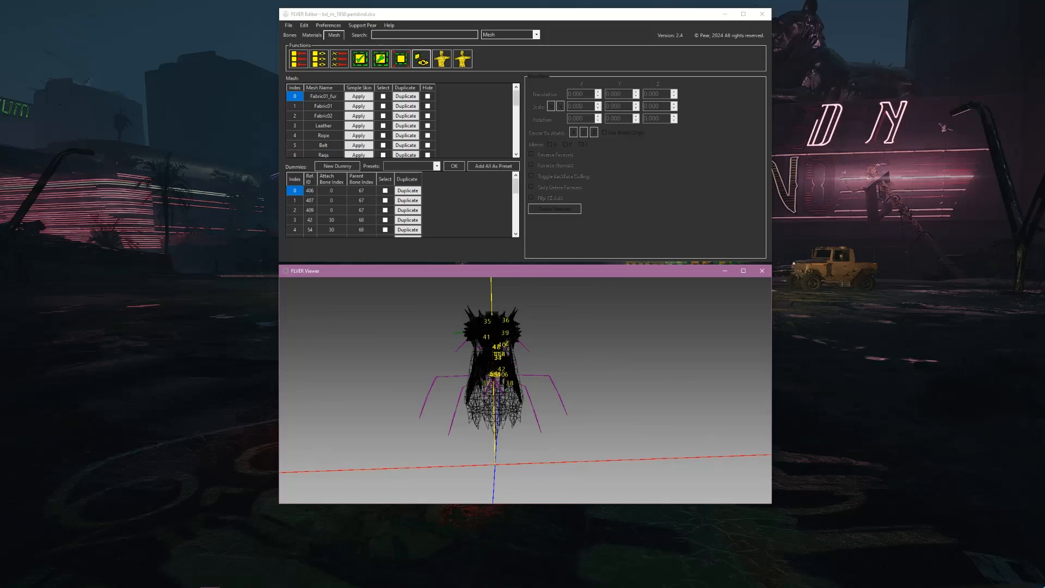
drag(544, 390, 507, 389)
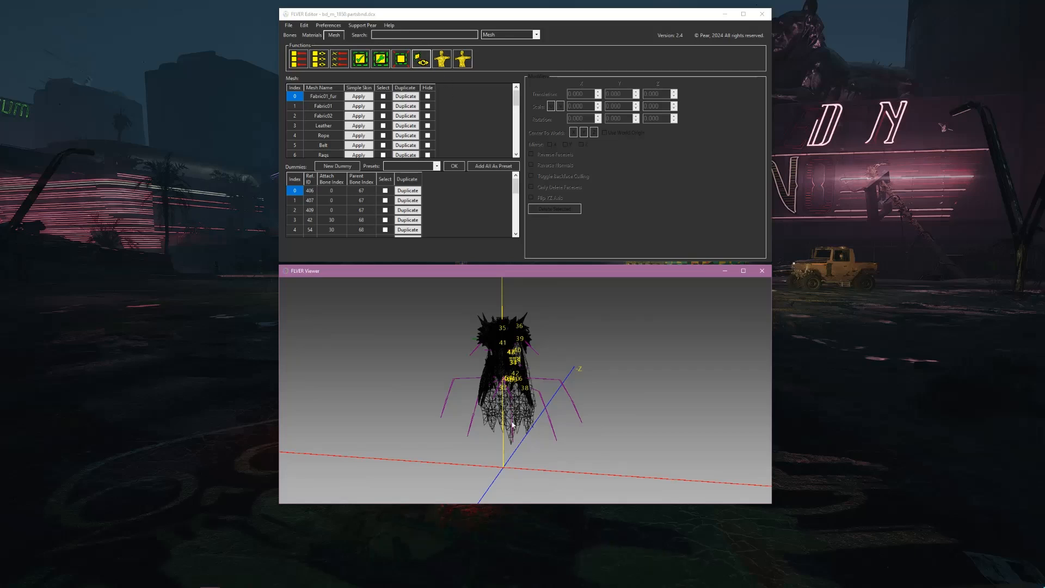
drag(504, 370, 478, 376)
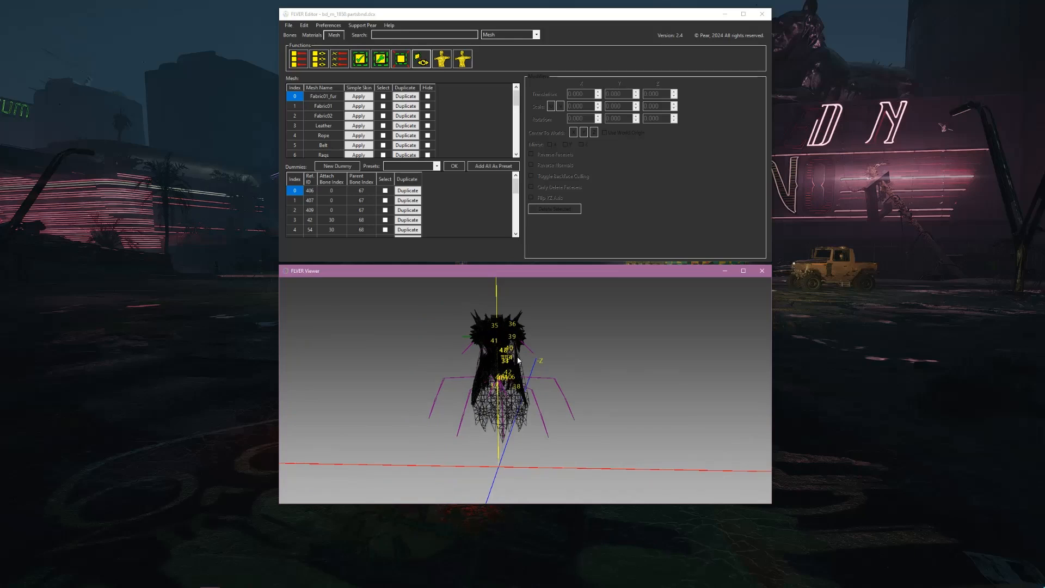
drag(594, 356, 384, 366)
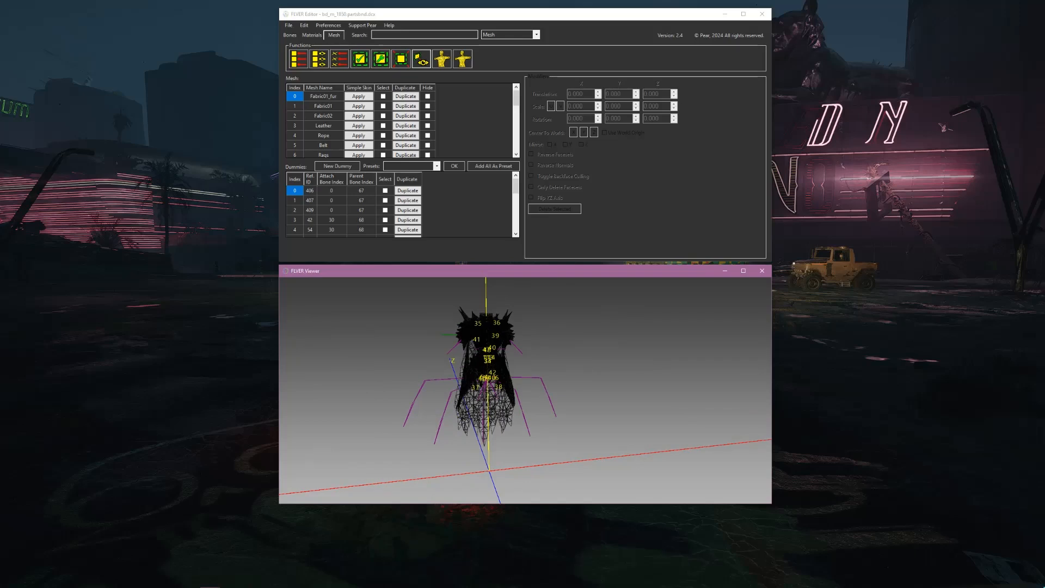
drag(496, 389, 295, 351)
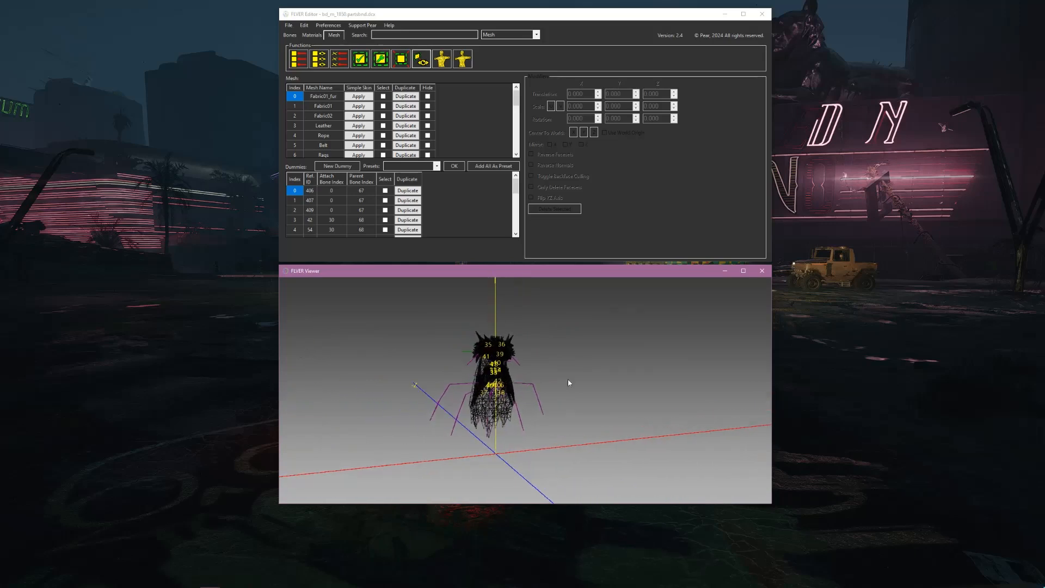
scroll(563, 377, up, 3)
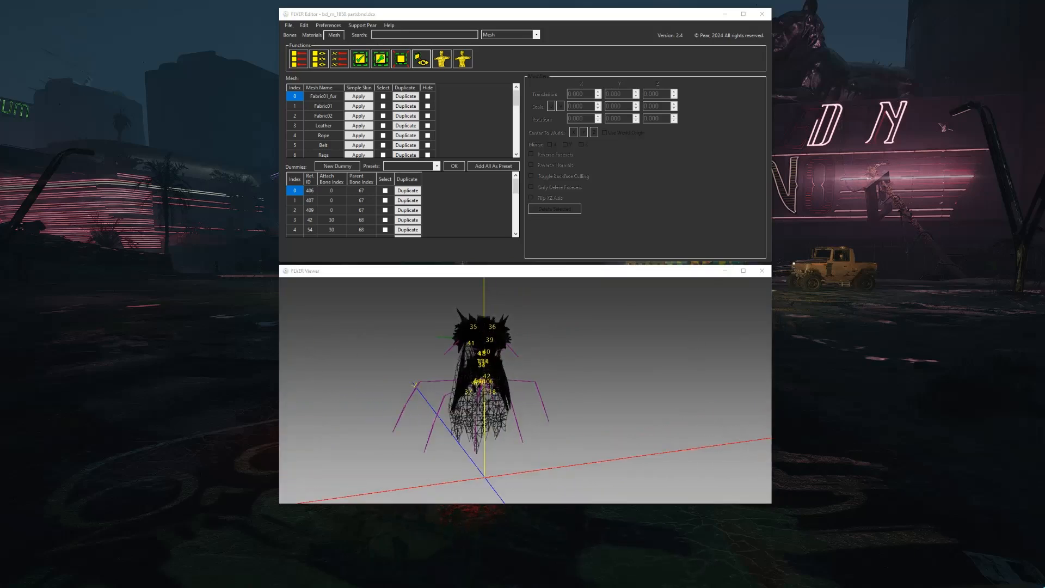
Rename the backup bd_m_1850.partsbnd.dcx.bak in the parts folder as bd_m_1850.partsbnd_l.dcx
mouse_move(49, 582)
click(48, 547)
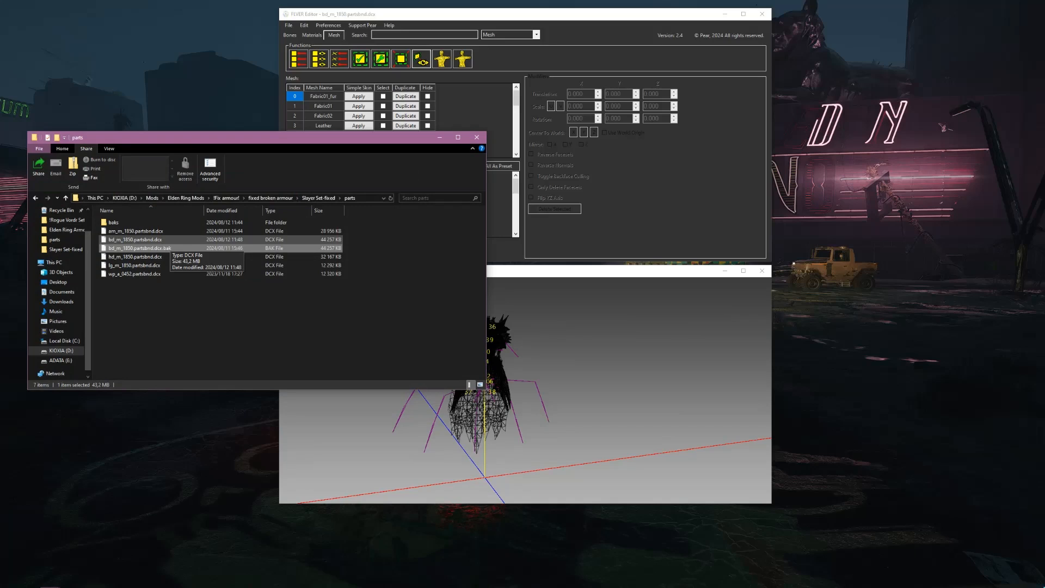
click(137, 240)
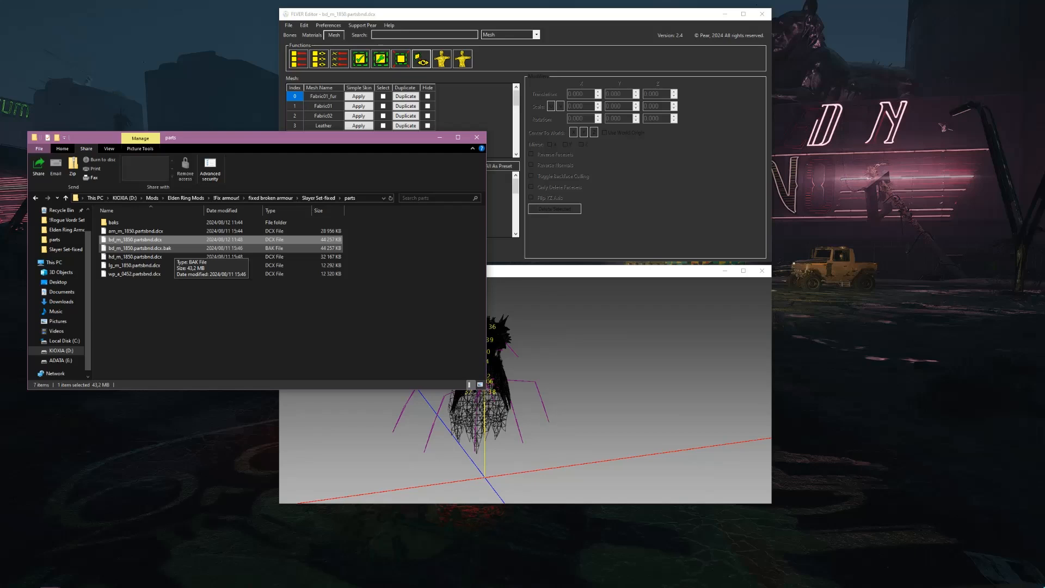
click(173, 249)
key(F2)
click(174, 248)
key(BackSpace)
key(BackSpace)
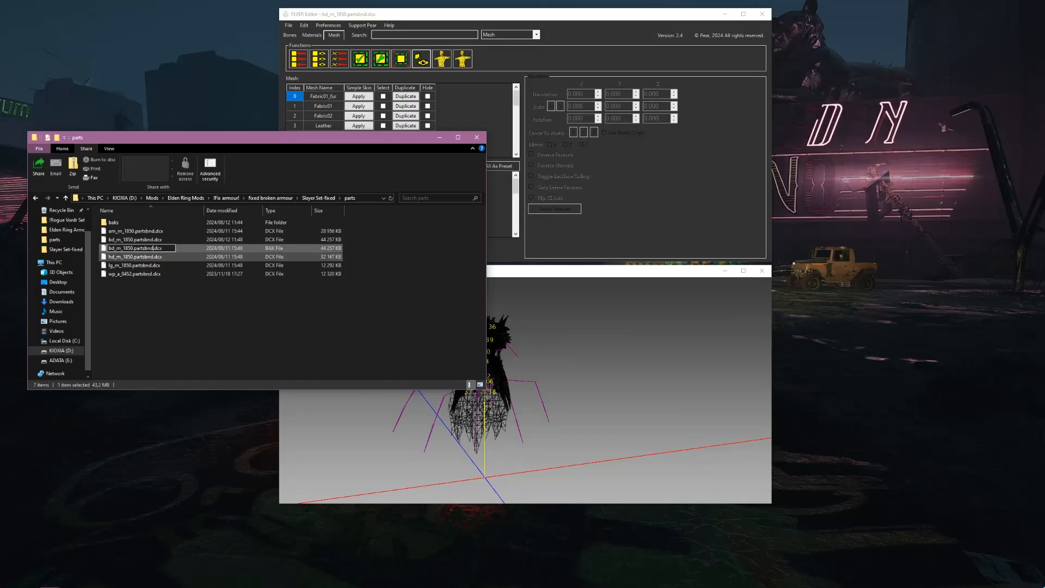
text(_l)
key(Return)
key(Return)
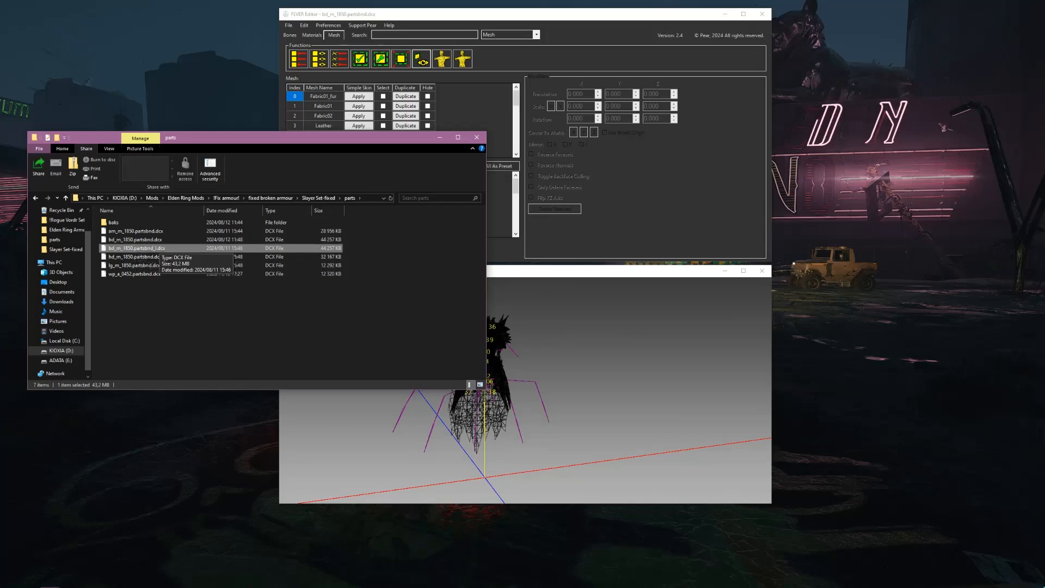
Switch back to FLVER Editor and bring its viewer window to the front
click(171, 238)
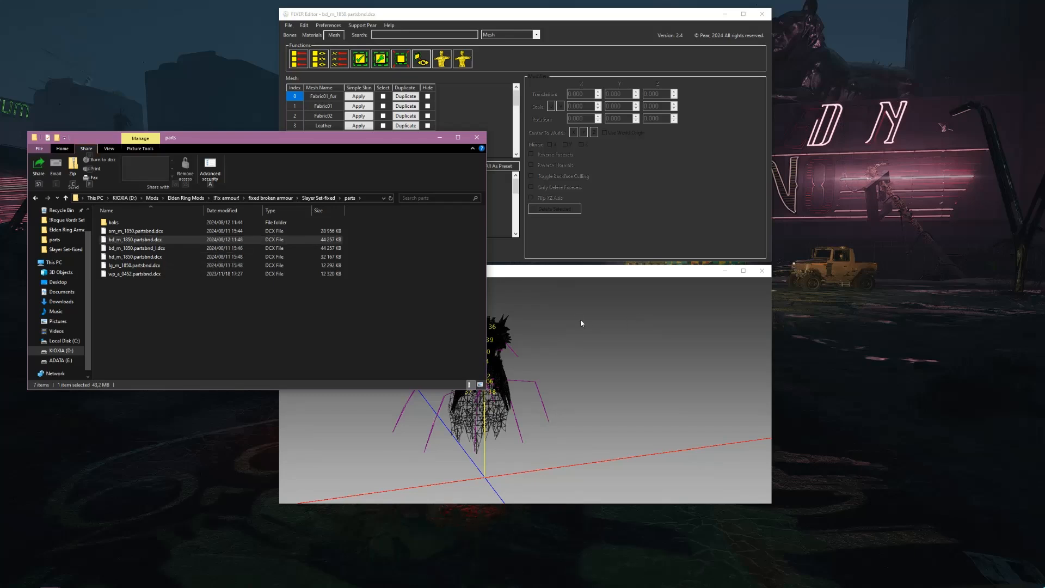
key(alt+Tab)
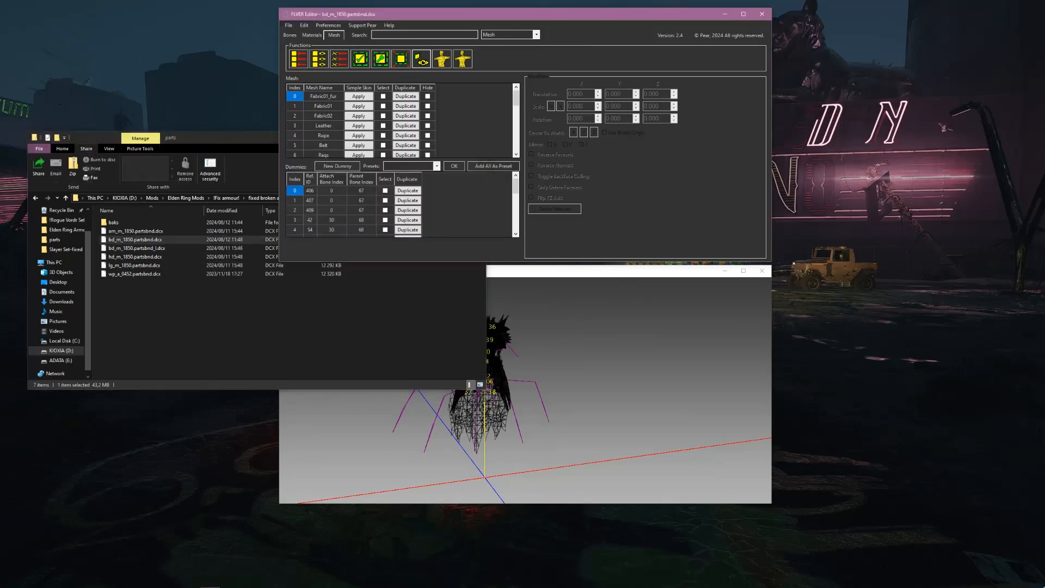
click(614, 280)
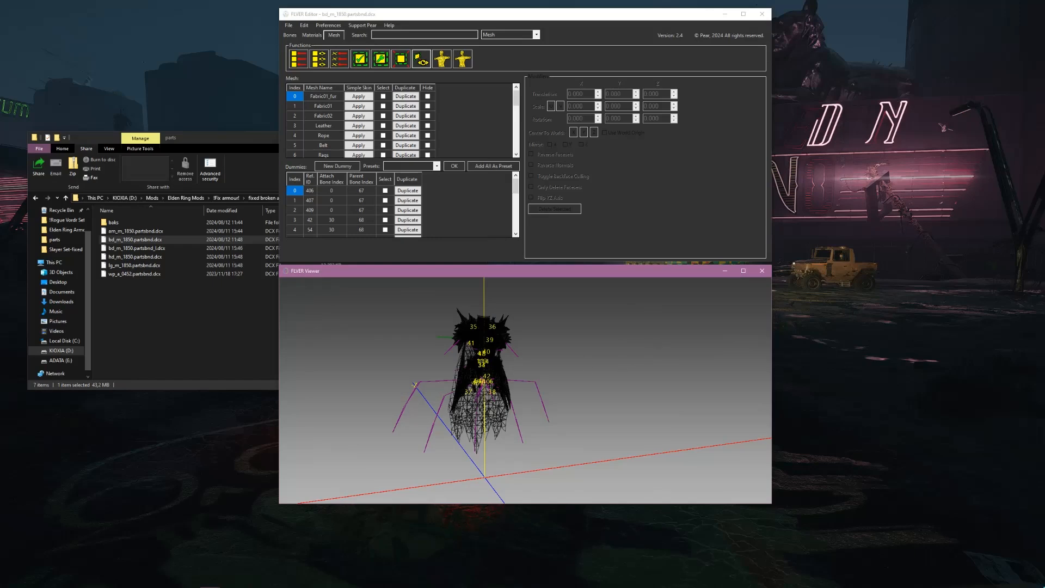
Inspect the body armour's wireframe in the viewer from close up and far away, viewing it from several angles
scroll(522, 374, up, 10)
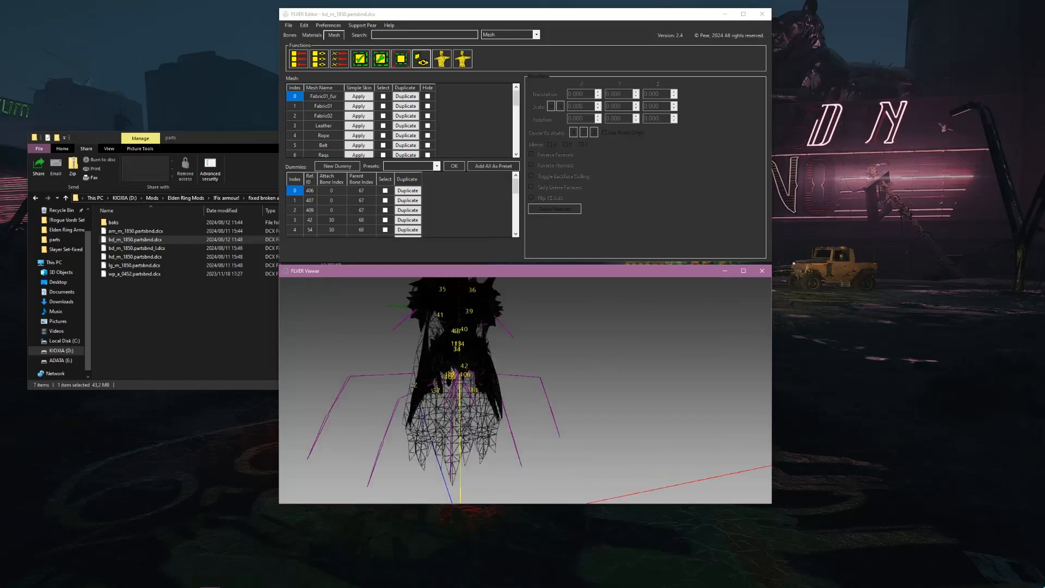
scroll(484, 375, down, 10)
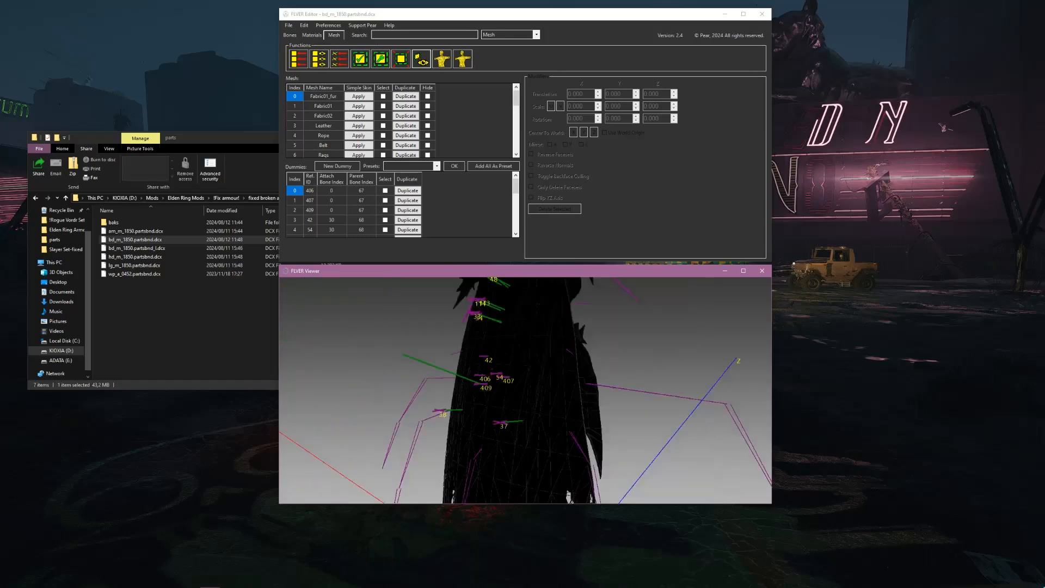
scroll(455, 381, down, 3)
drag(455, 381, 405, 365)
scroll(454, 397, up, 3)
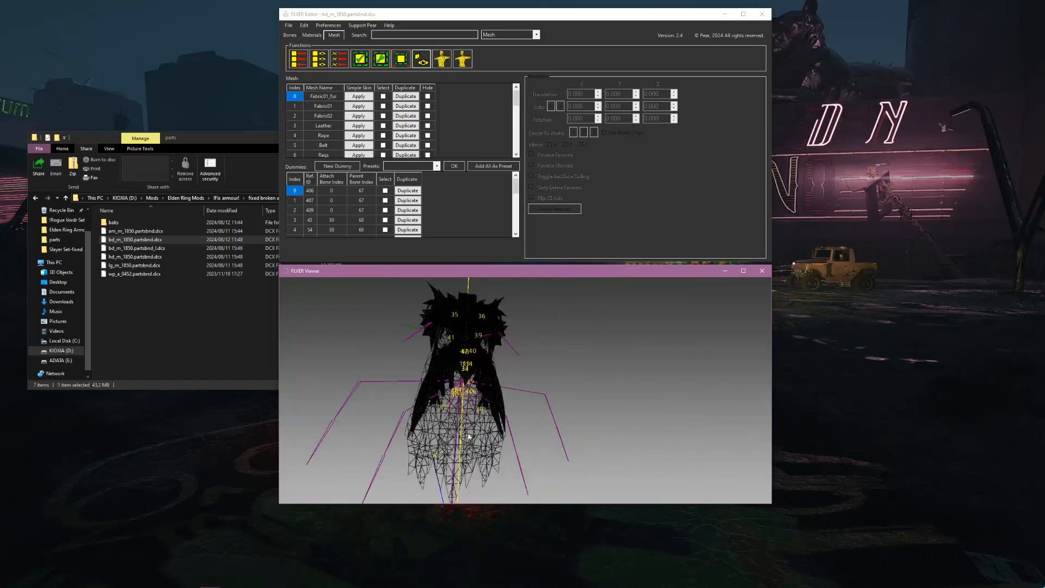
drag(404, 381, 514, 381)
scroll(620, 373, down, 5)
drag(622, 373, 504, 415)
scroll(500, 389, up, 6)
scroll(427, 384, down, 6)
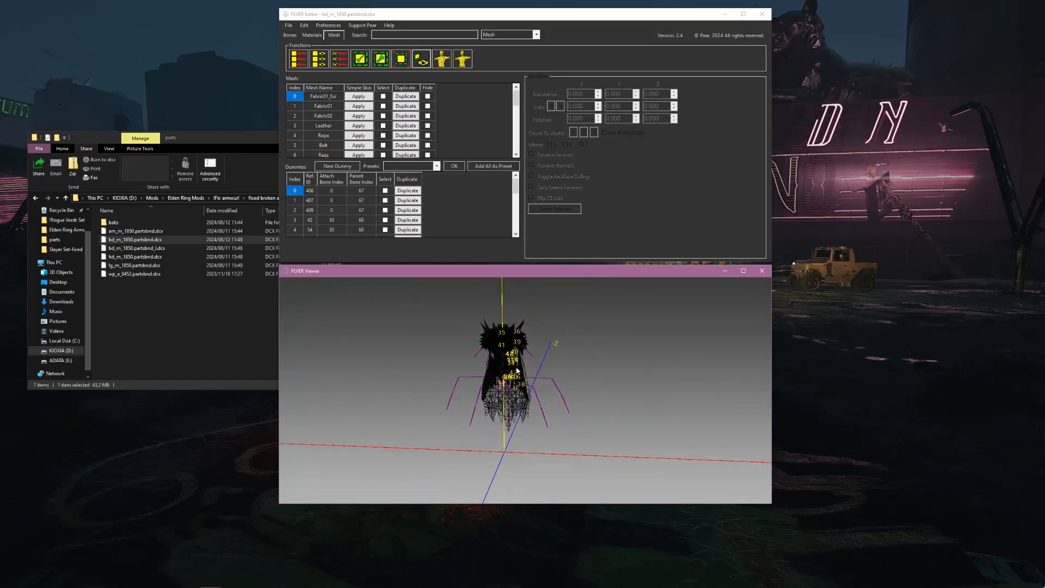
drag(471, 363, 494, 365)
scroll(494, 365, up, 3)
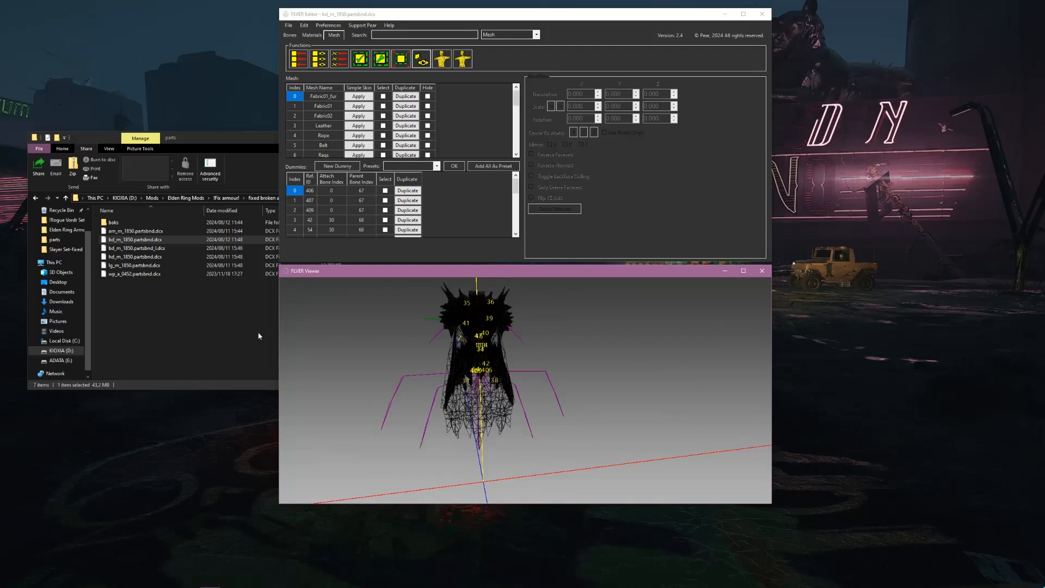
Switch to File Explorer and compare bd_m_1850.partsbnd.dcx with the LOD file bd_m_1850.partsbnd_l.dcx in the parts folder
click(189, 293)
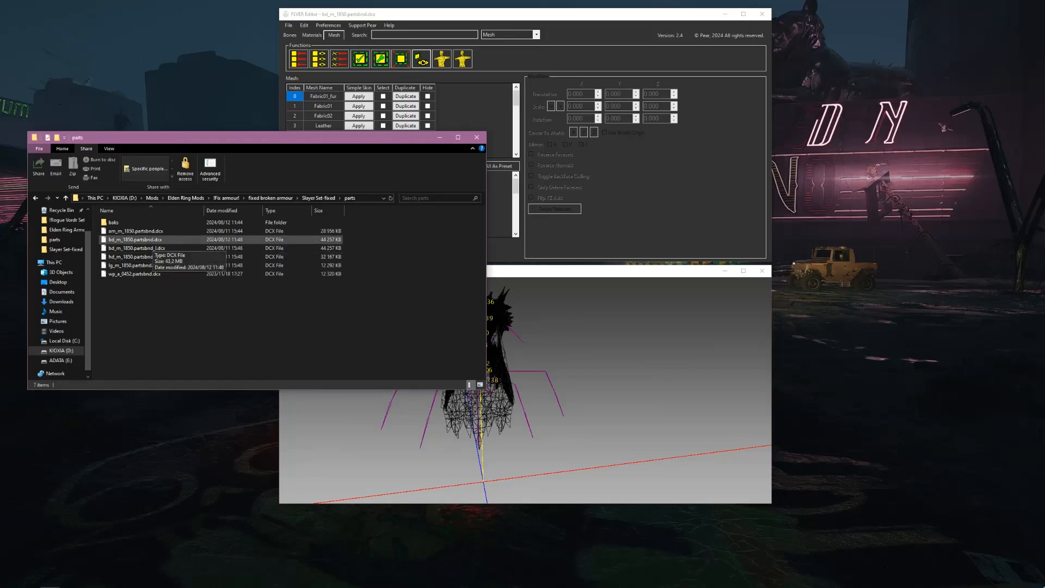
click(152, 240)
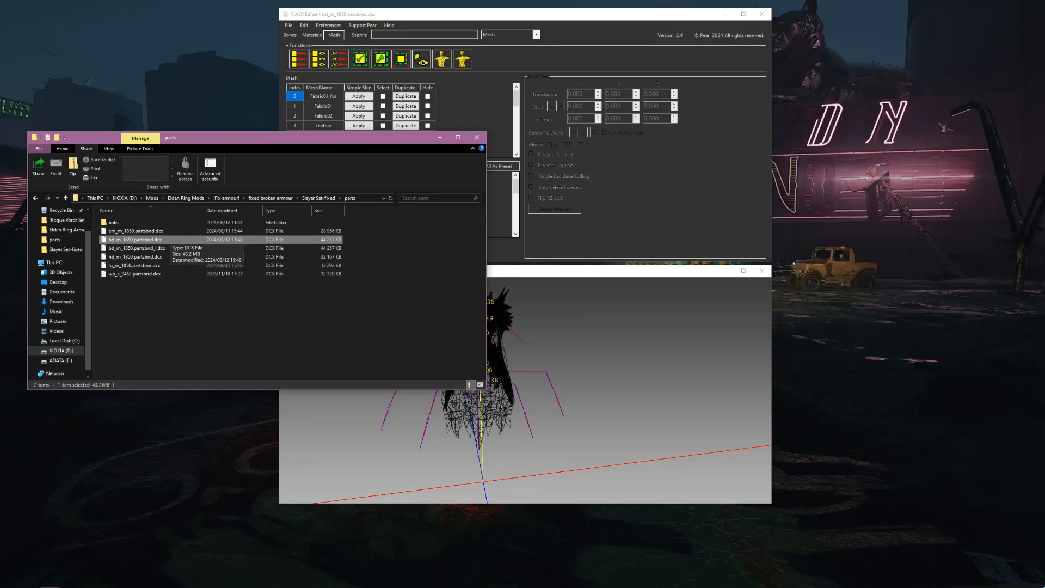
click(182, 248)
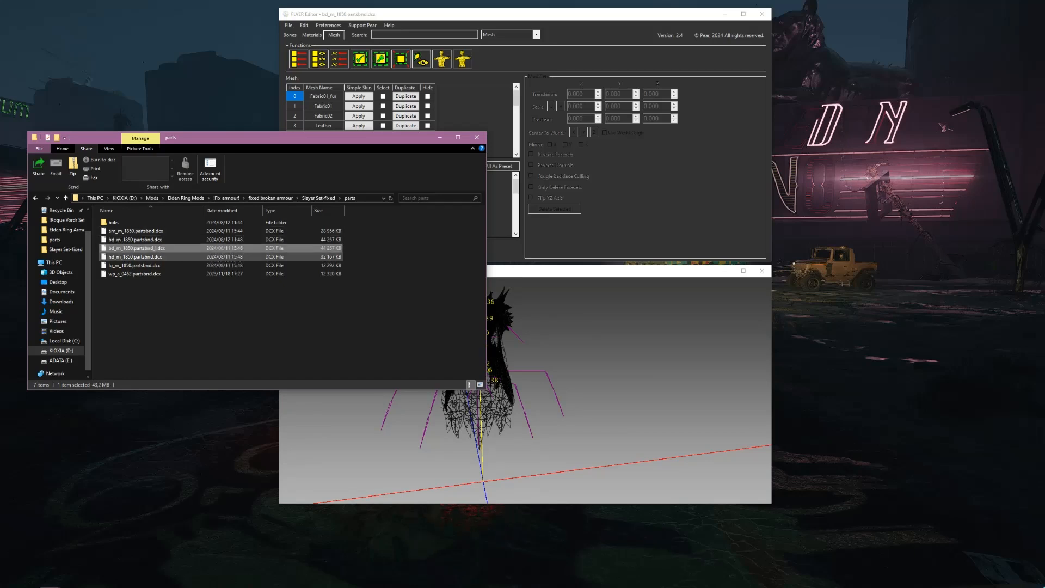
click(183, 240)
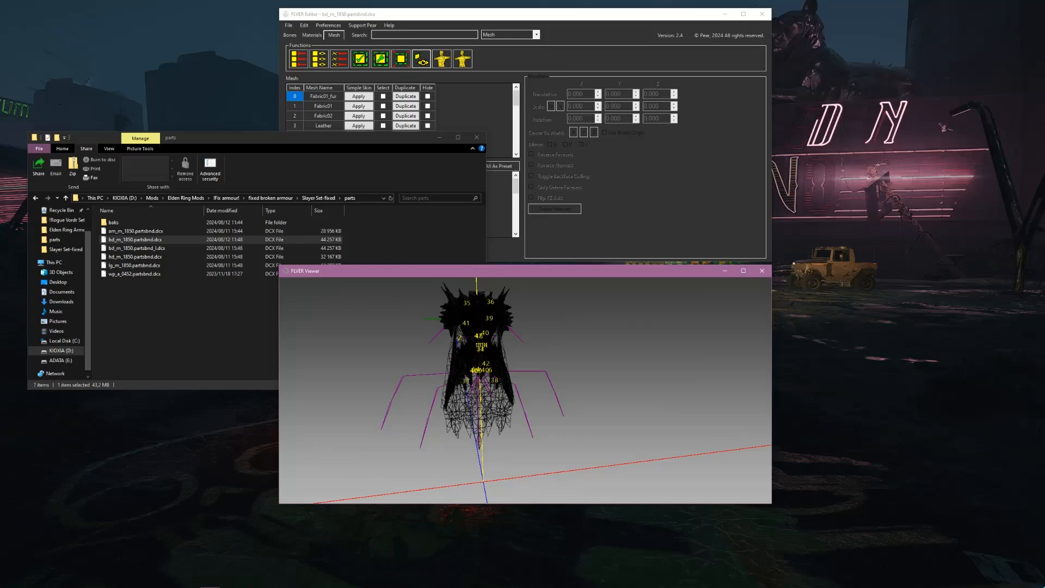
click(191, 248)
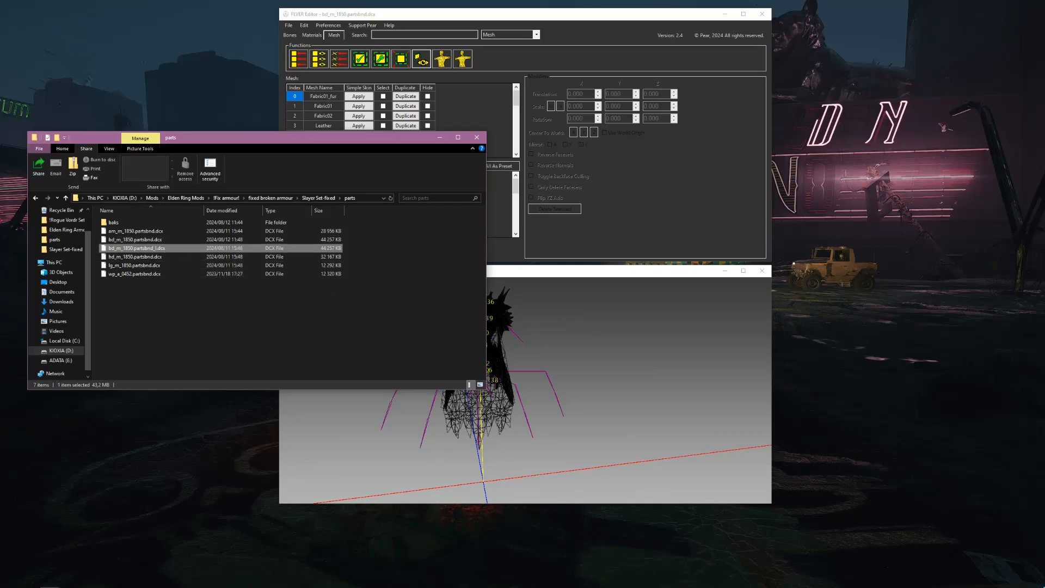
click(234, 322)
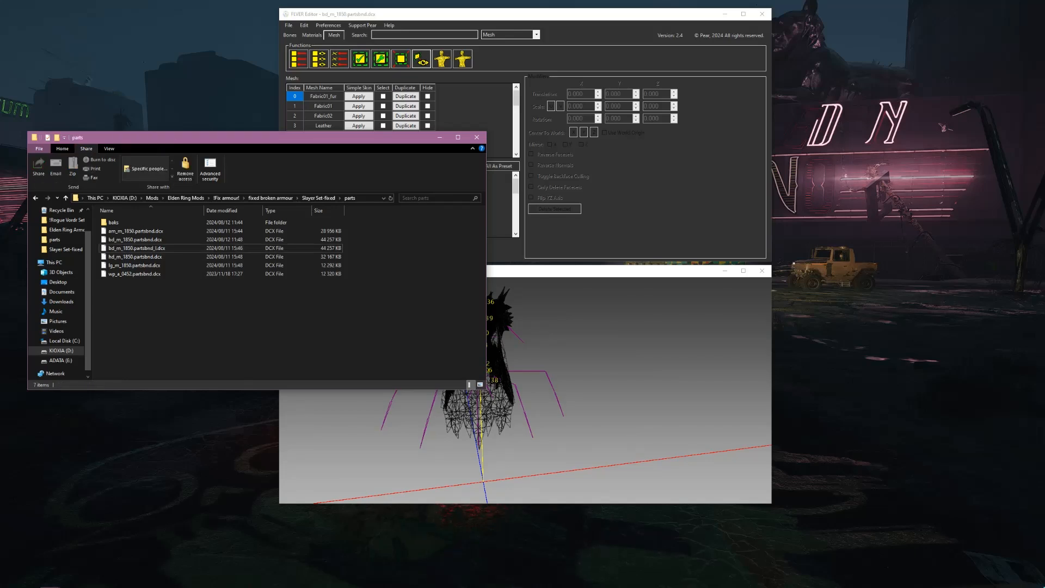